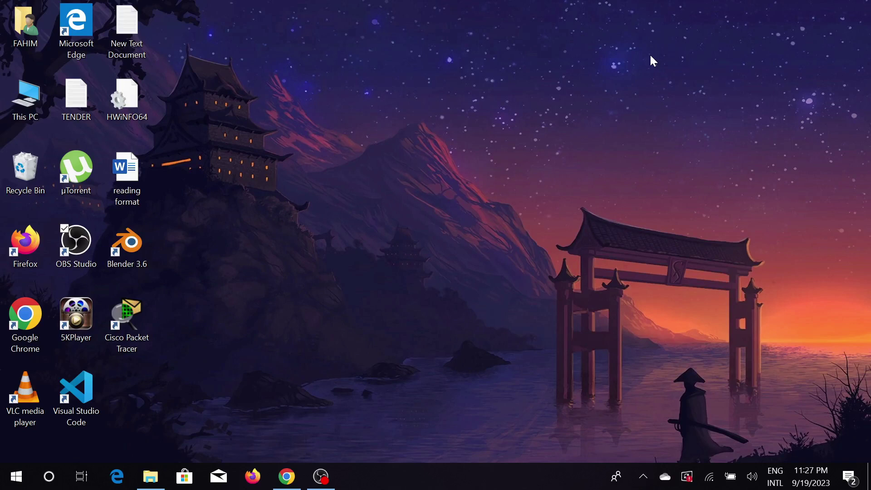
- Launch the browser and run a Google search for 'teamviewer'
left_click(286, 475)
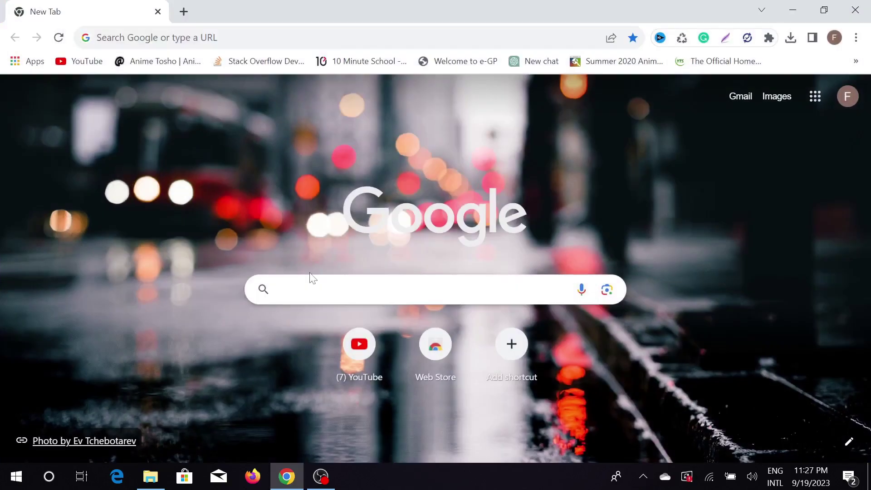
type("teamviewer")
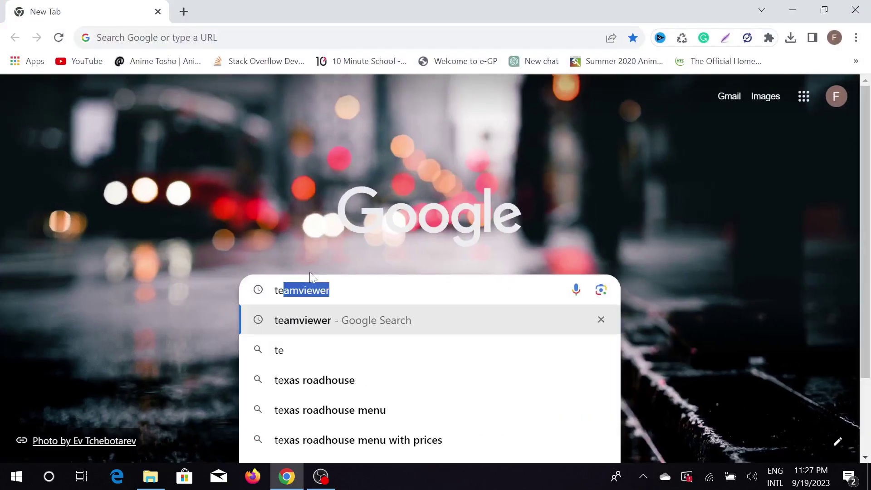
key("Return")
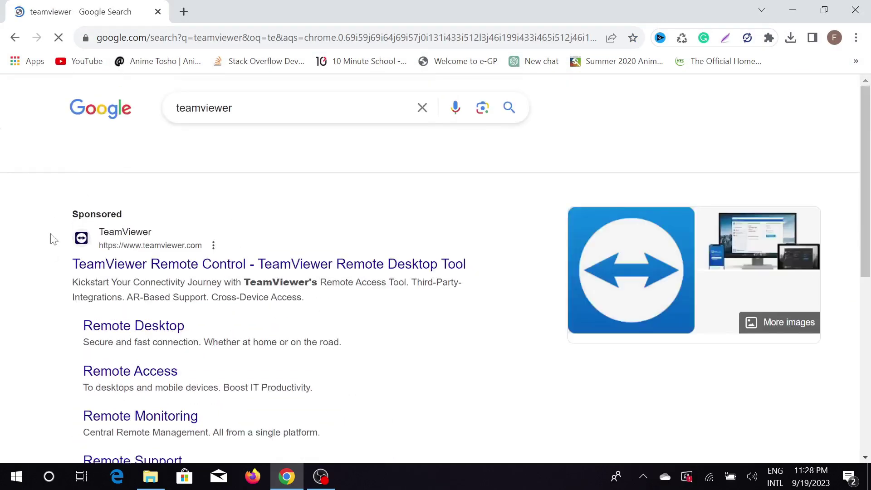
scroll(277, 247, "down", 4)
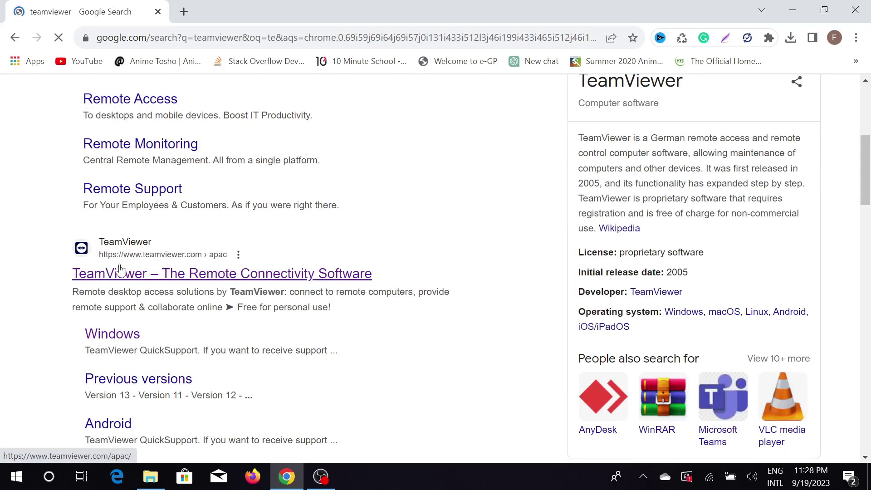
- Open the 'TeamViewer – The Remote Connectivity Software' result
left_click(204, 281)
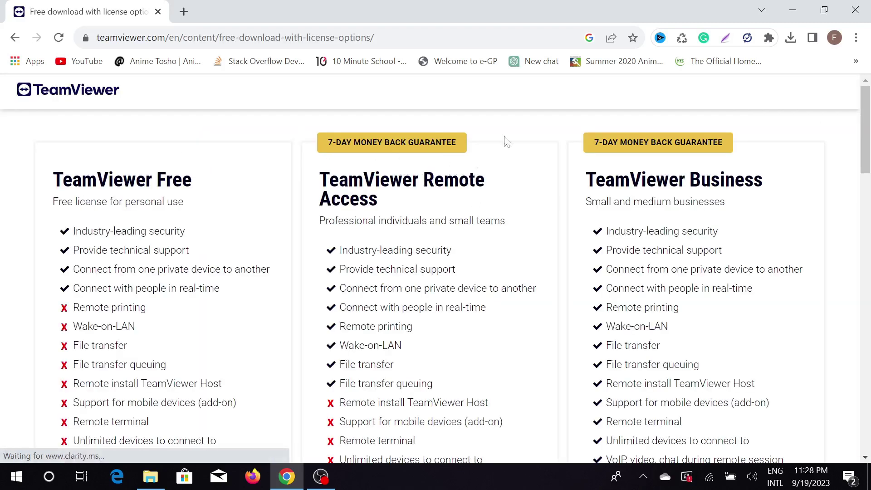
scroll(536, 188, "down", 2)
scroll(535, 189, "up", 2)
scroll(535, 191, "down", 3)
scroll(524, 198, "up", 2)
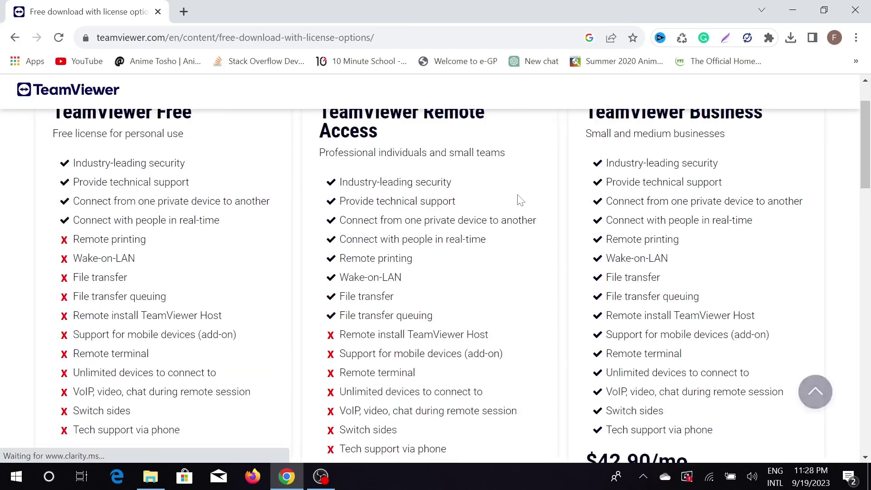
scroll(401, 243, "down", 3)
scroll(70, 252, "up", 3)
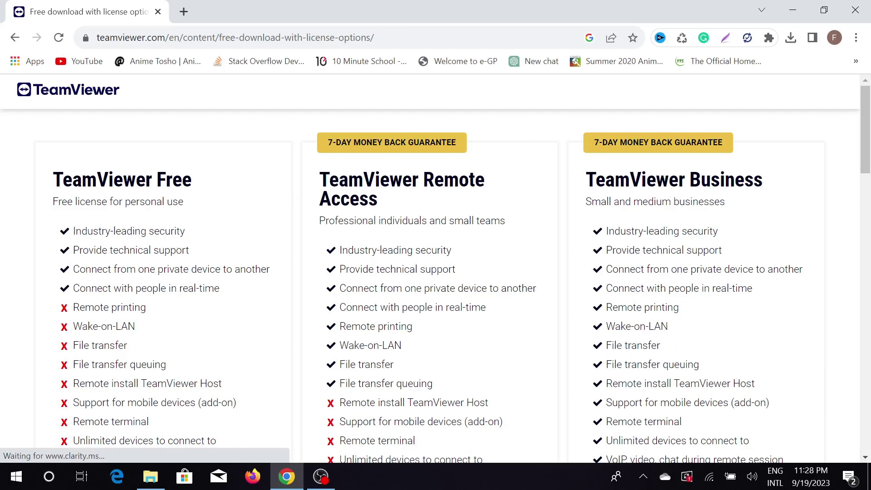
scroll(193, 196, "down", 3)
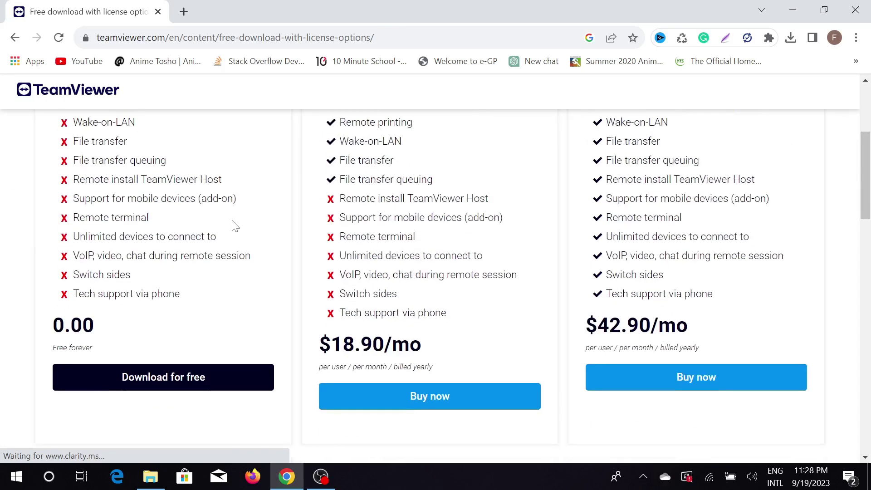
- Go to the free download page and choose the Windows version
left_click(202, 375)
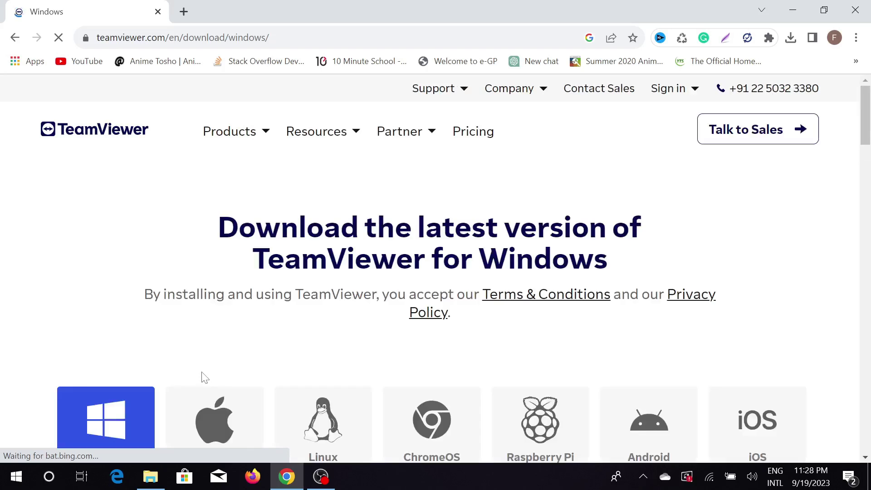
scroll(324, 272, "down", 3)
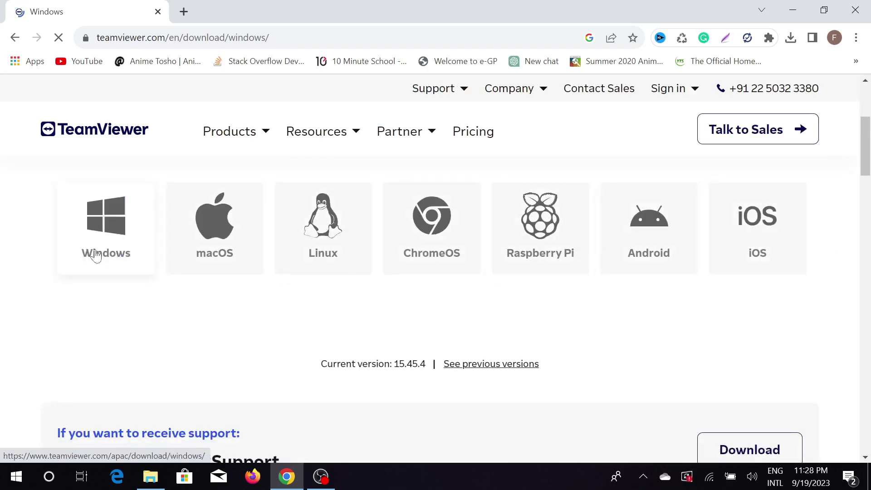
left_click(105, 218)
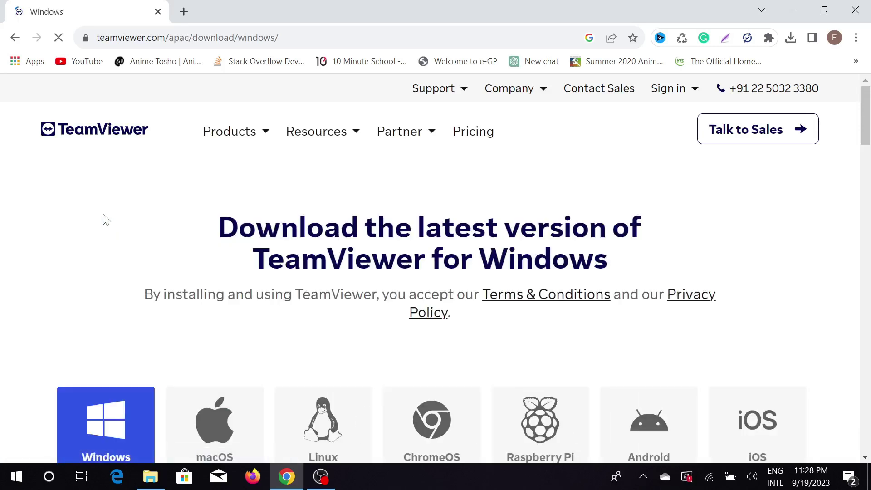
scroll(105, 219, "down", 3)
scroll(327, 224, "down", 2)
scroll(211, 232, "down", 1)
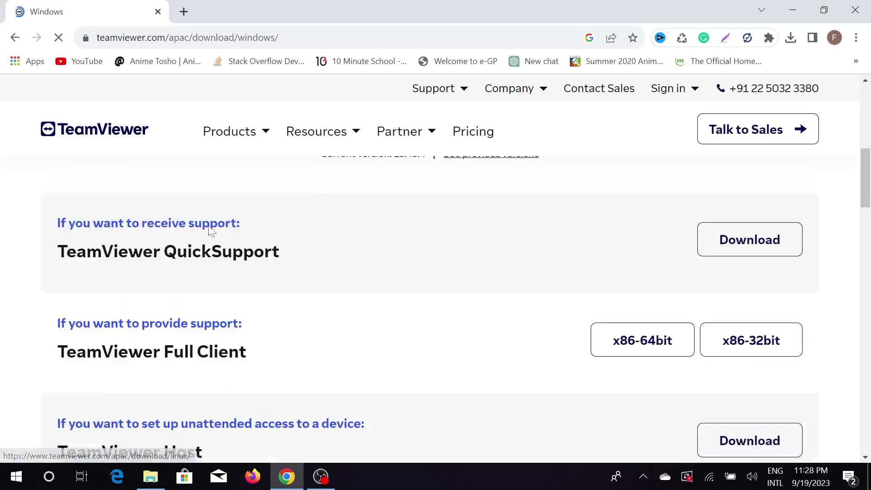
scroll(211, 231, "down", 1)
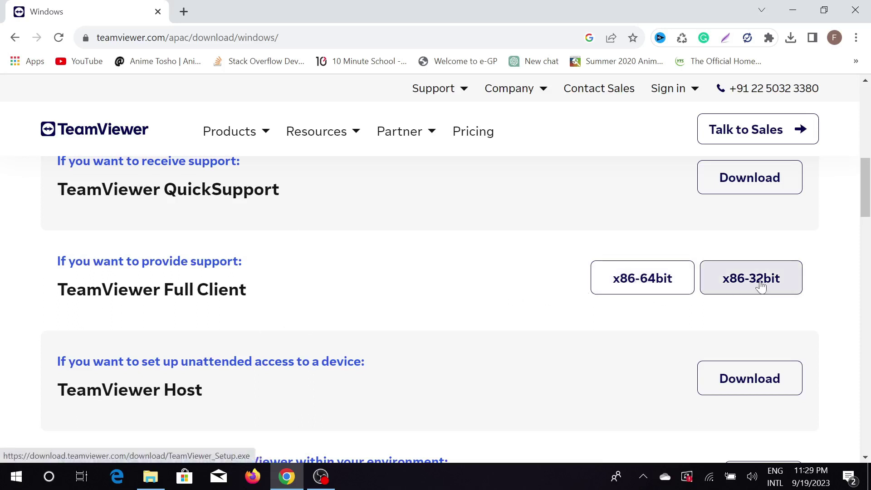
- Check This PC's properties to confirm 64-bit Windows 10 Pro, then minimize the System window
left_click(793, 12)
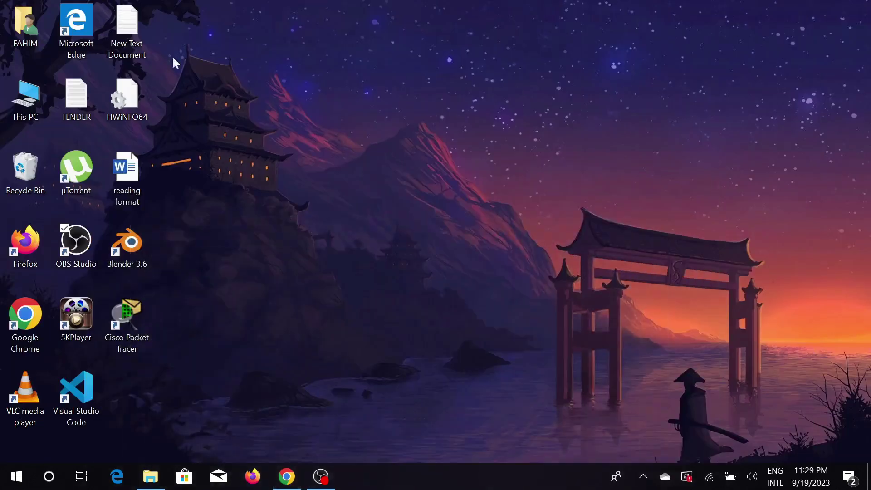
left_click(23, 98)
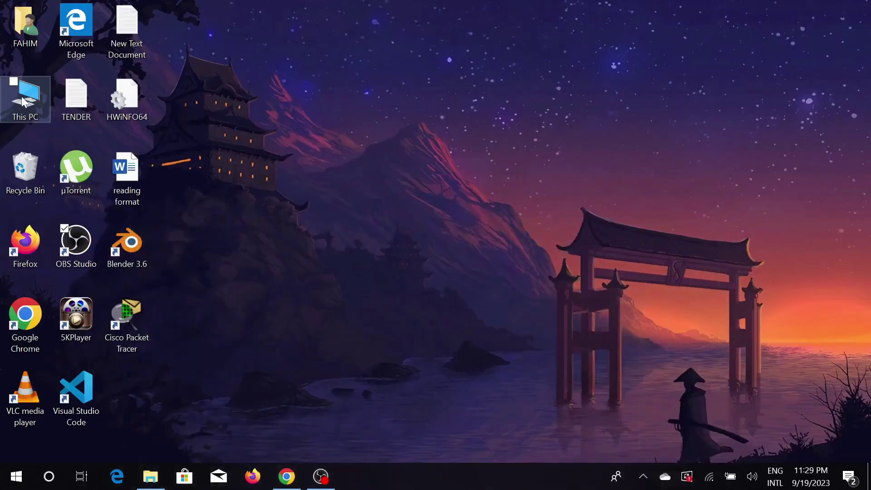
double_click(22, 101)
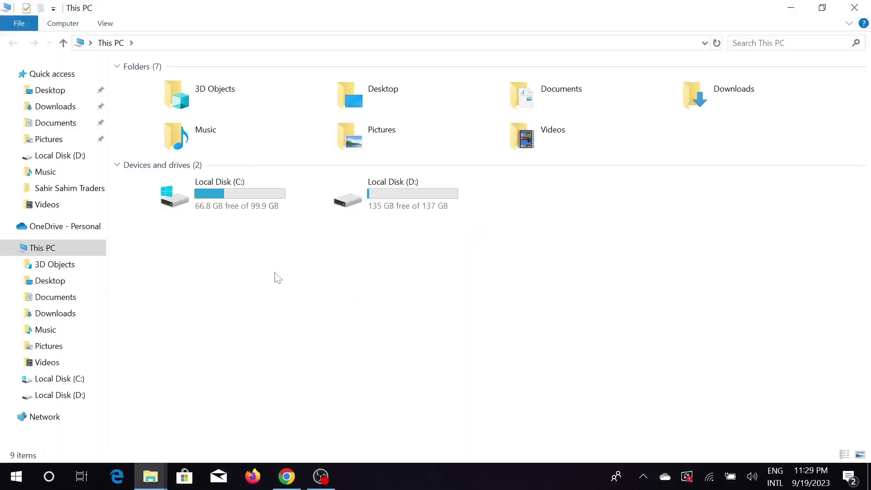
right_click(278, 278)
left_click(198, 411)
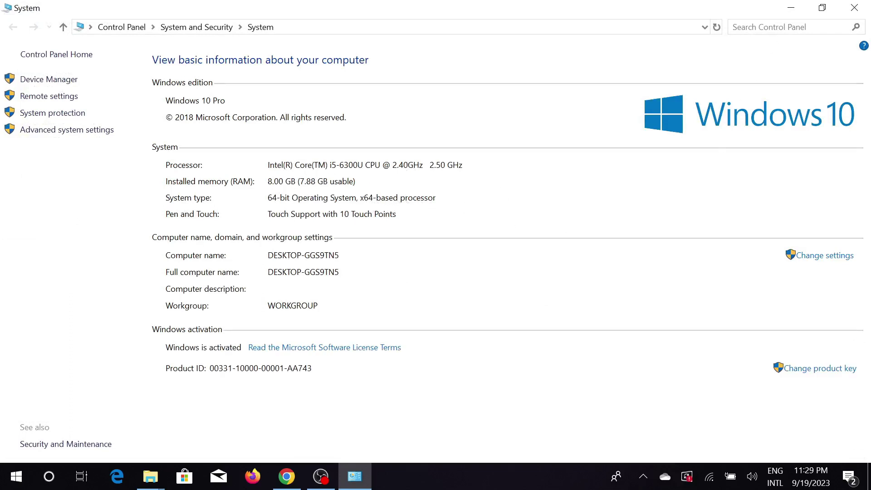
left_click(789, 7)
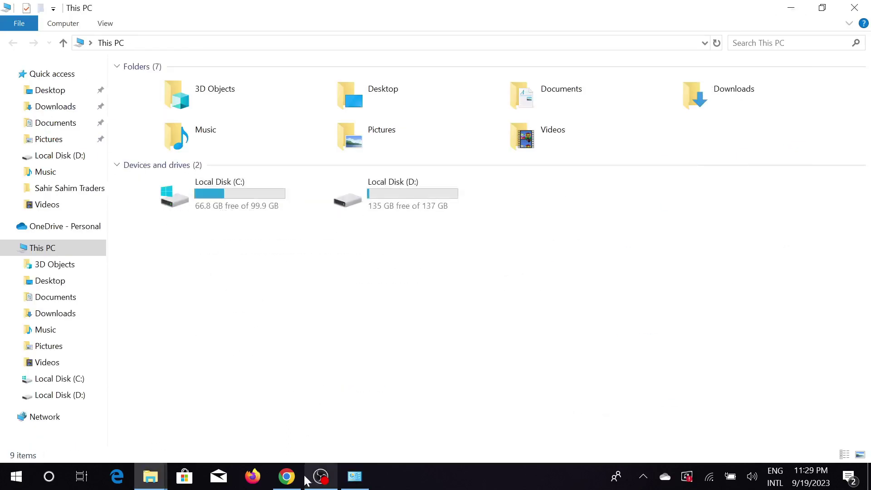
- Start the x86-64bit Full Client download, cancel the duplicate, and minimize Chrome
mouse_move(286, 477)
left_click(274, 418)
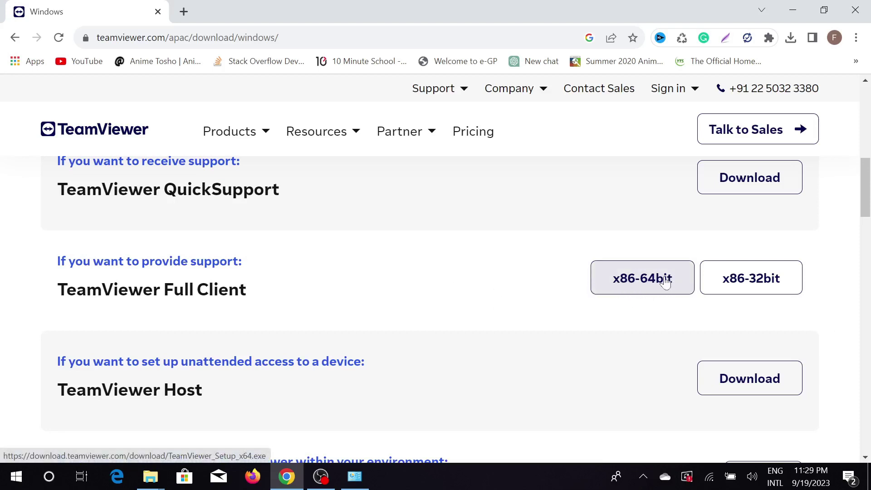
left_click(651, 288)
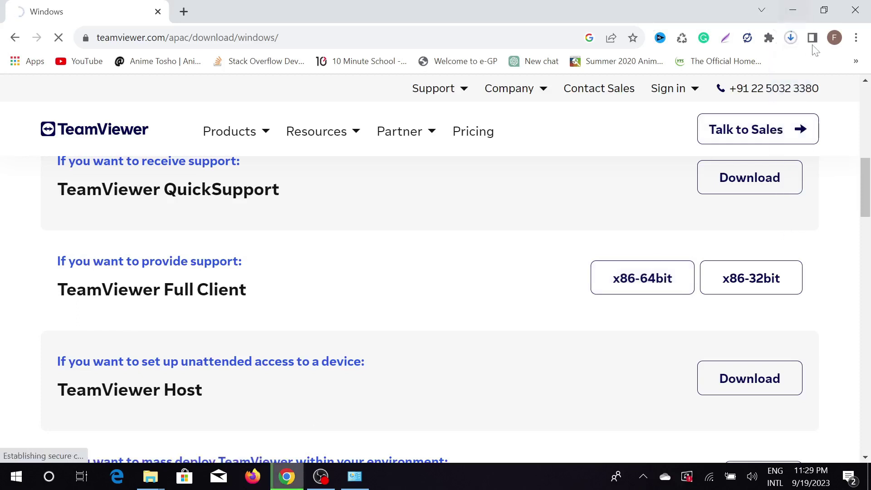
left_click(792, 39)
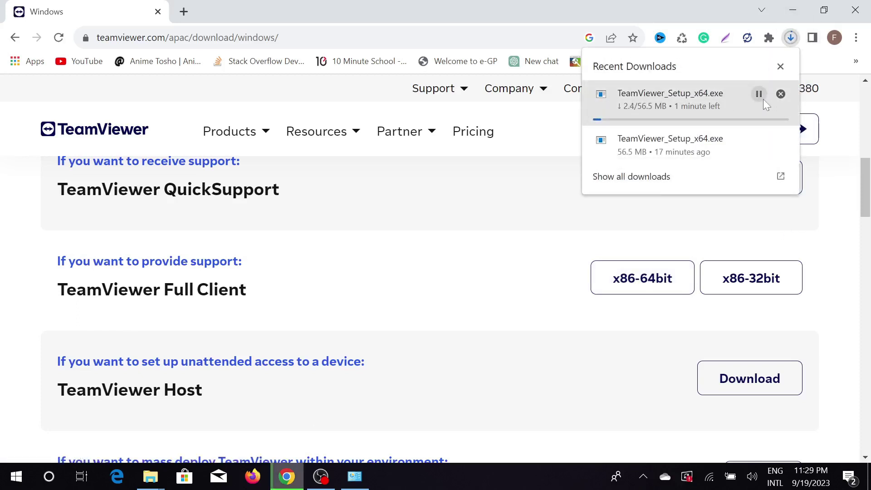
left_click(780, 95)
left_click(796, 8)
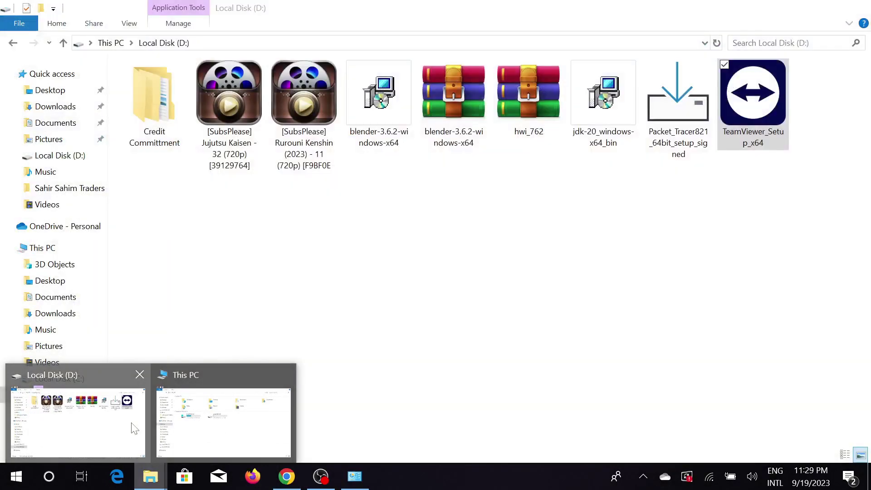
- Run TeamViewer_Setup_x64 from the Local Disk (D:) folder
mouse_move(150, 476)
left_click(132, 428)
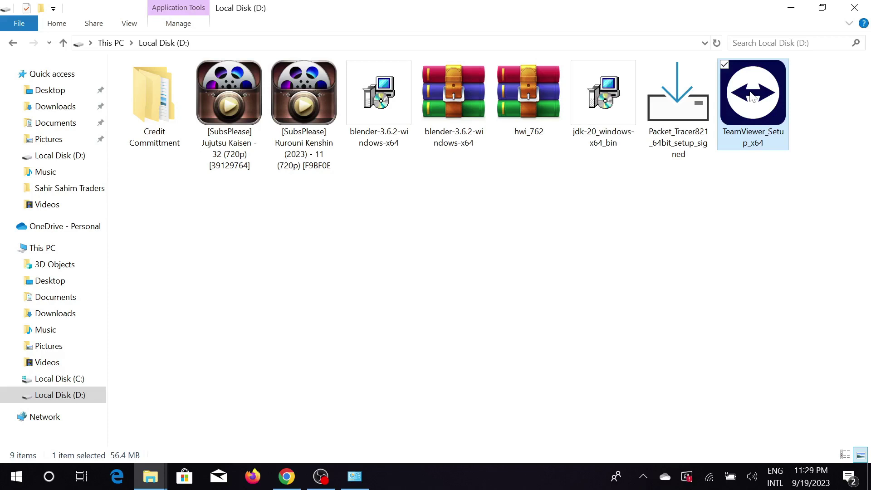
double_click(752, 97)
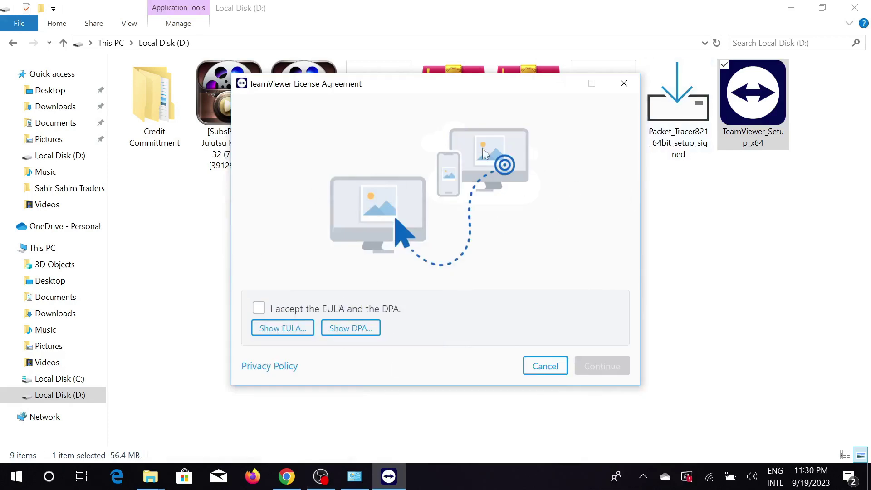
- Accept the EULA and DPA and continue the installation
left_click(261, 307)
left_click(604, 367)
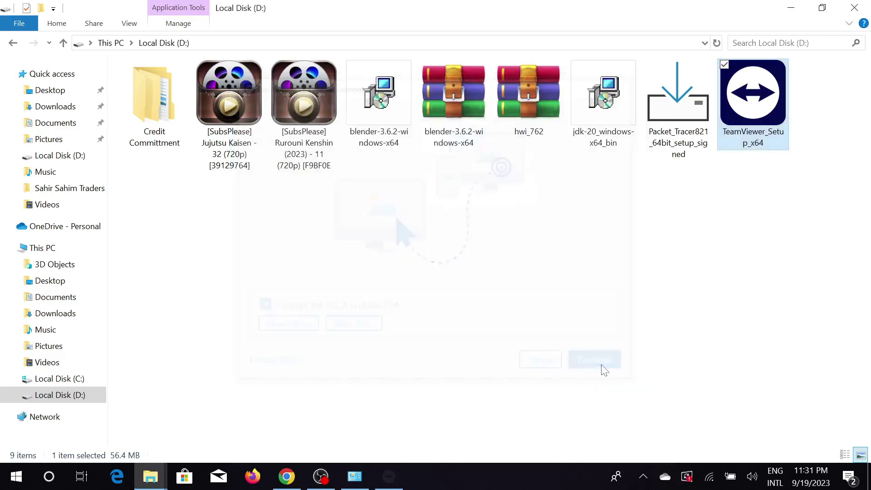